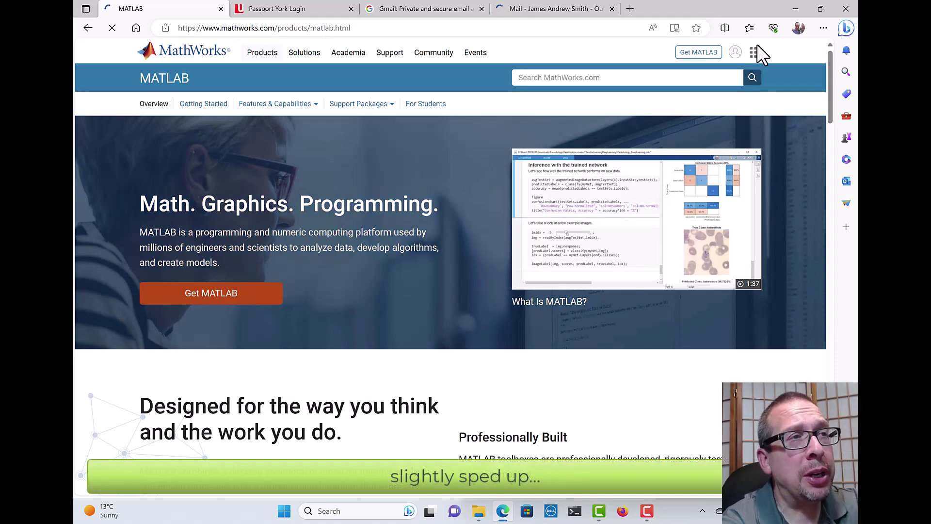
Step: Start a new MathWorks account with location Canada and role Student, then enter the York email
left_click(736, 56)
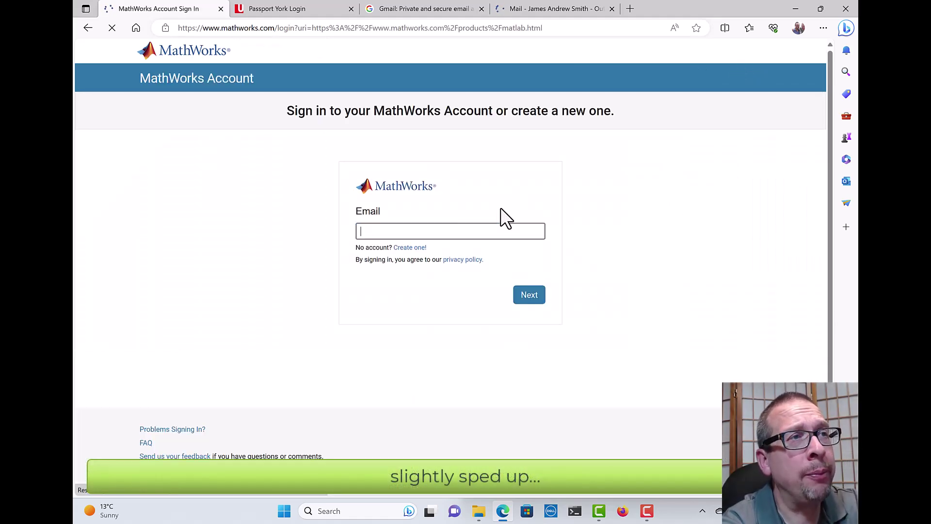
left_click(421, 251)
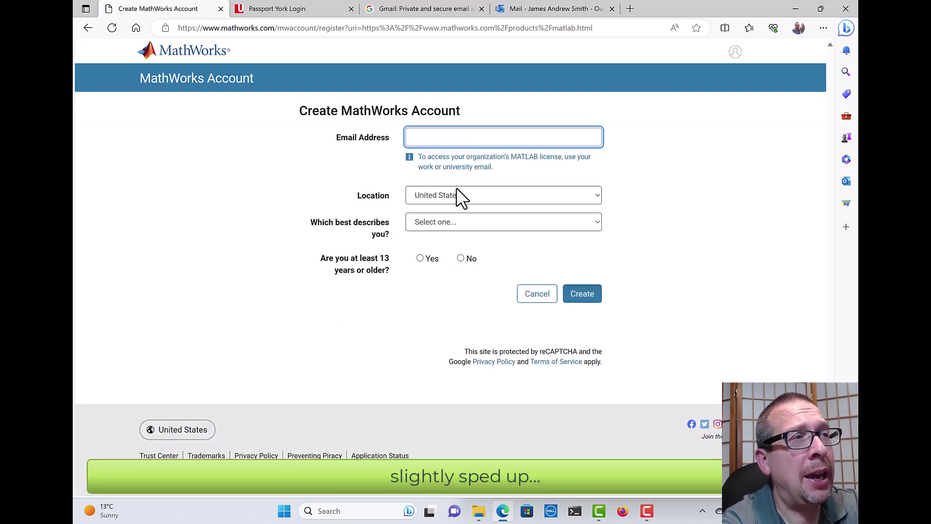
left_click(457, 195)
type("can")
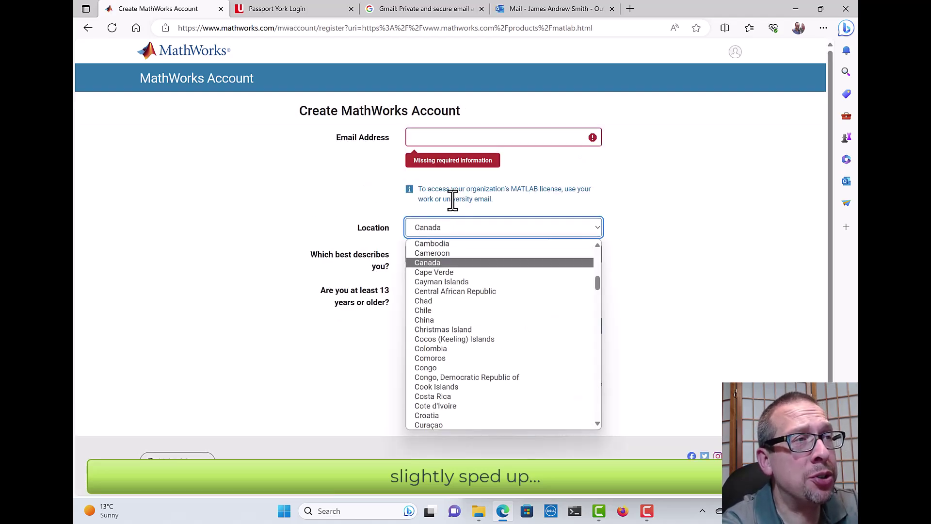
left_click(430, 260)
left_click(432, 280)
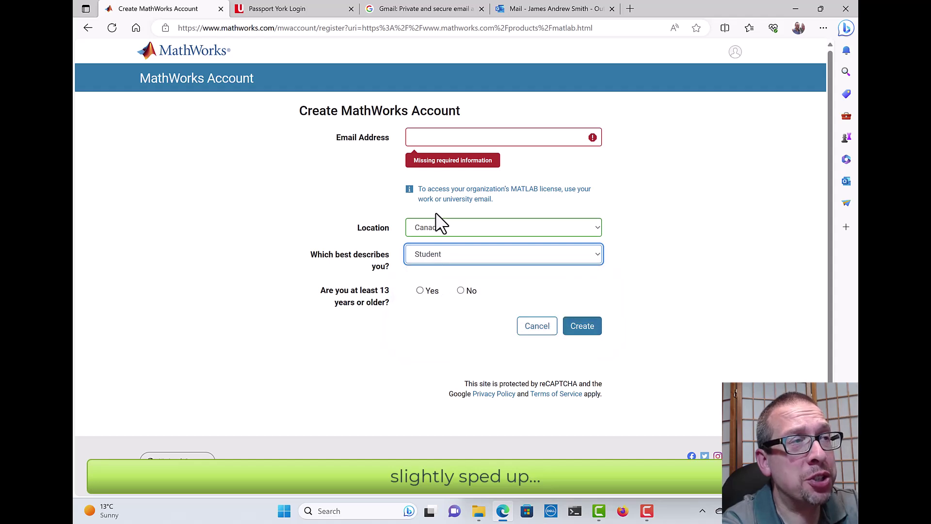
left_click(445, 137)
type("studentname@")
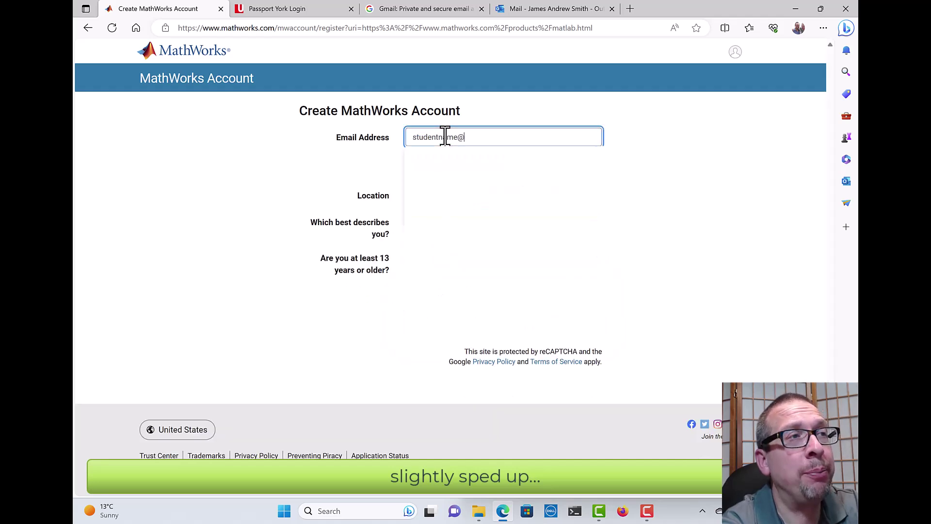
type("my.yorku.ca")
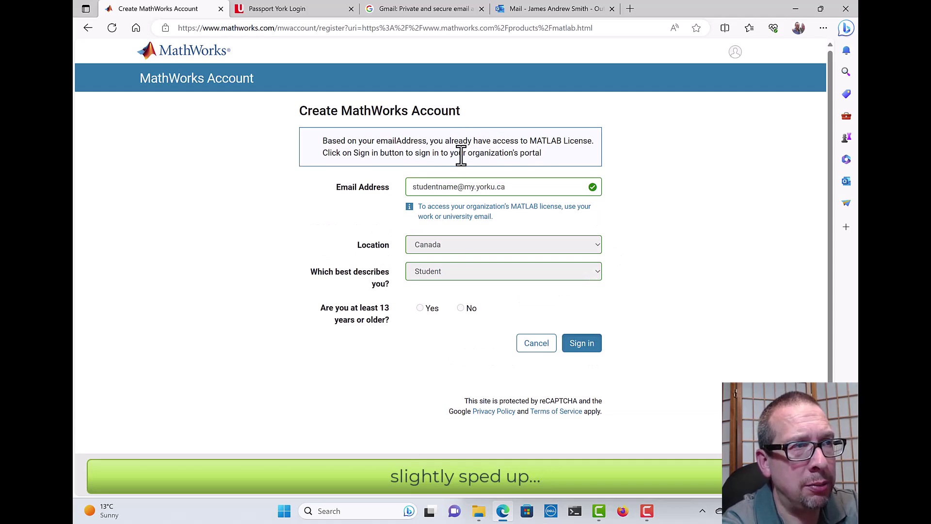
left_click(541, 345)
left_click(736, 58)
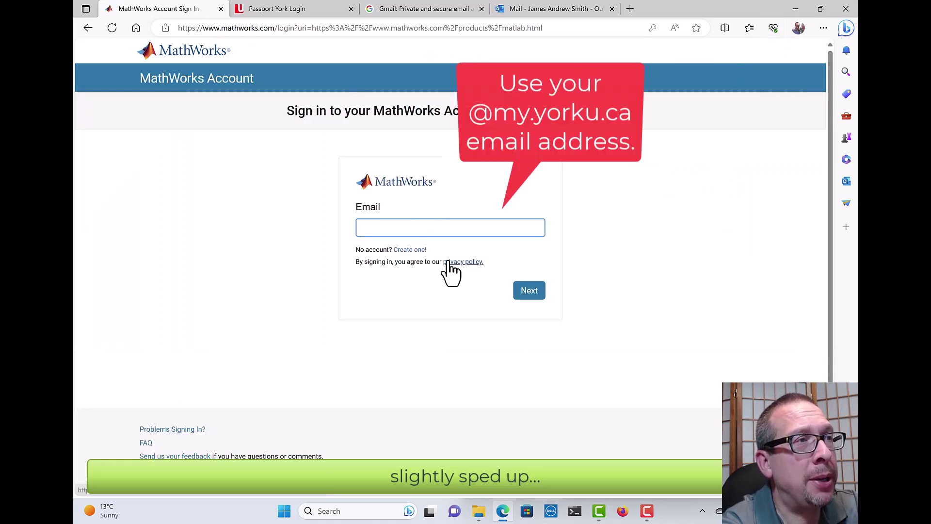
left_click(458, 229)
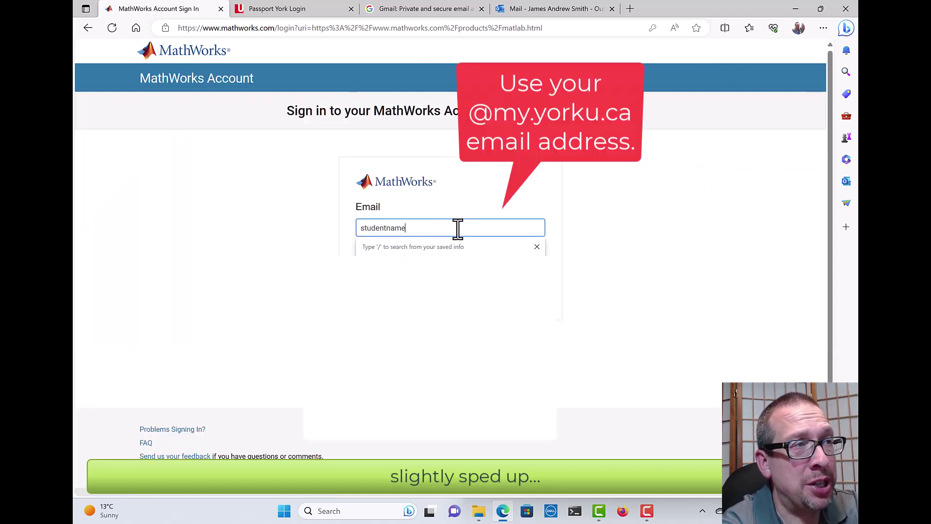
type("@my.yorku.ca")
left_click(584, 269)
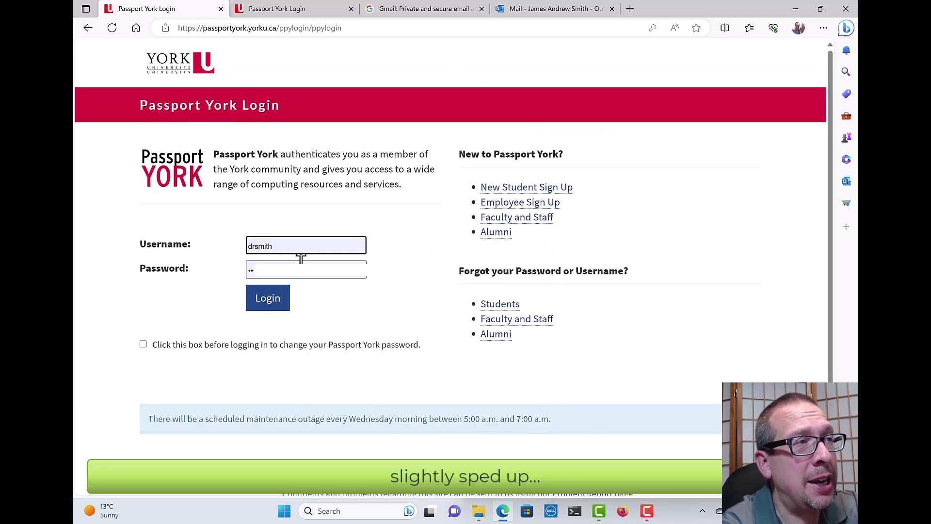
left_click(275, 305)
left_click(406, 237)
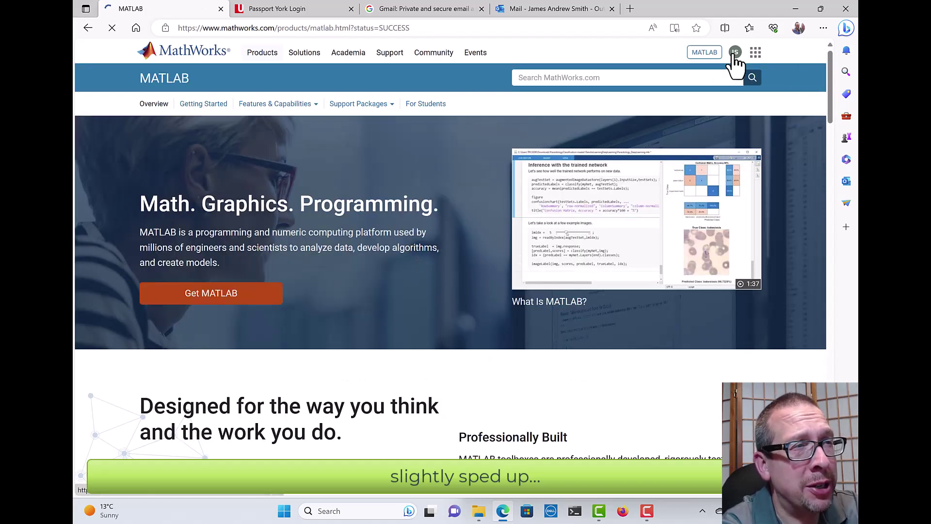
Step: Download matlab_R2023a_win64.exe from the account's MATLAB license and launch it from Downloads
left_click(734, 54)
left_click(716, 70)
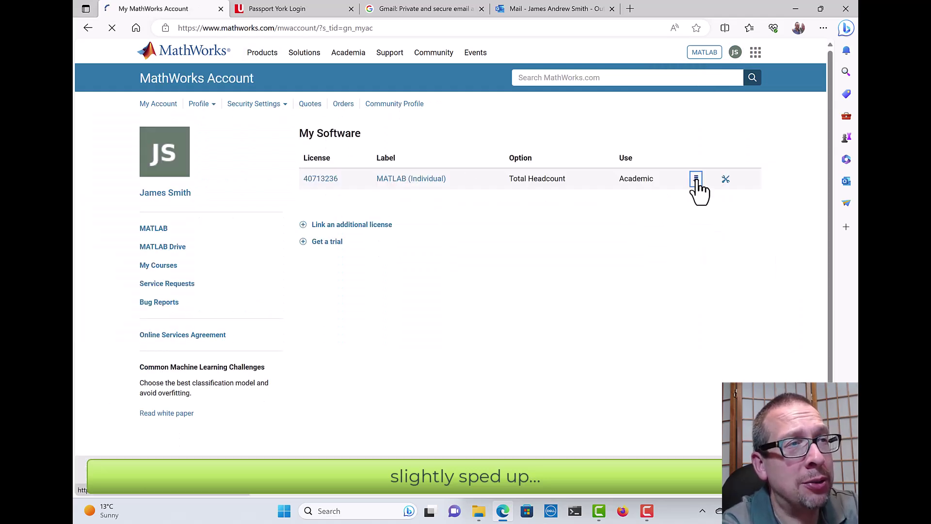
left_click(413, 207)
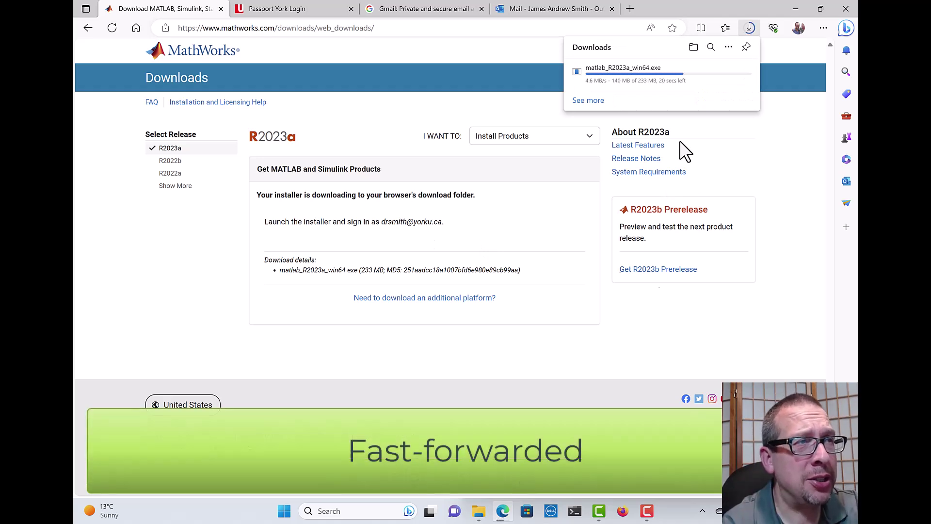
left_click(182, 188)
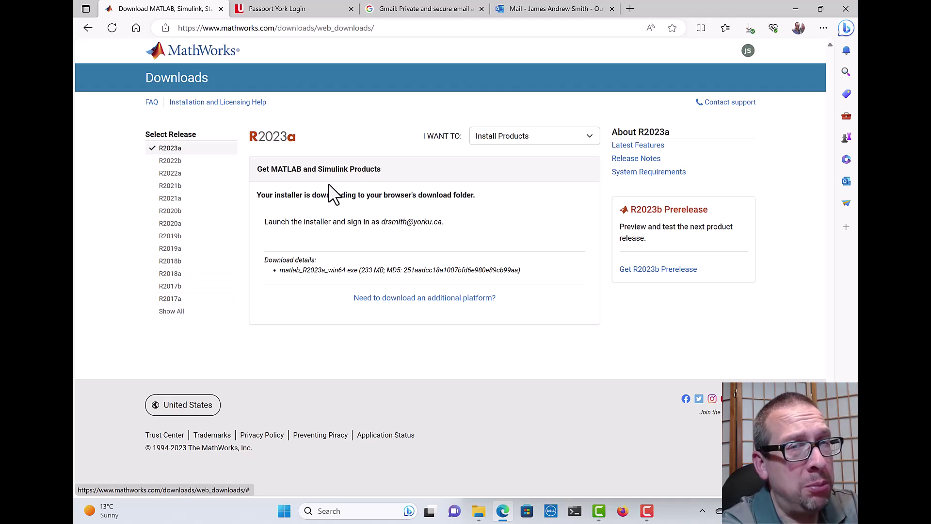
left_click(751, 29)
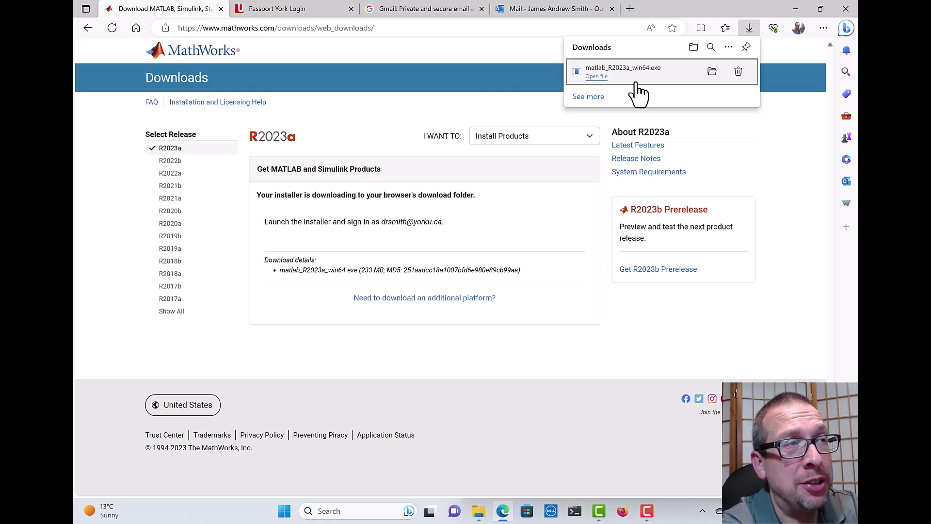
left_click(598, 77)
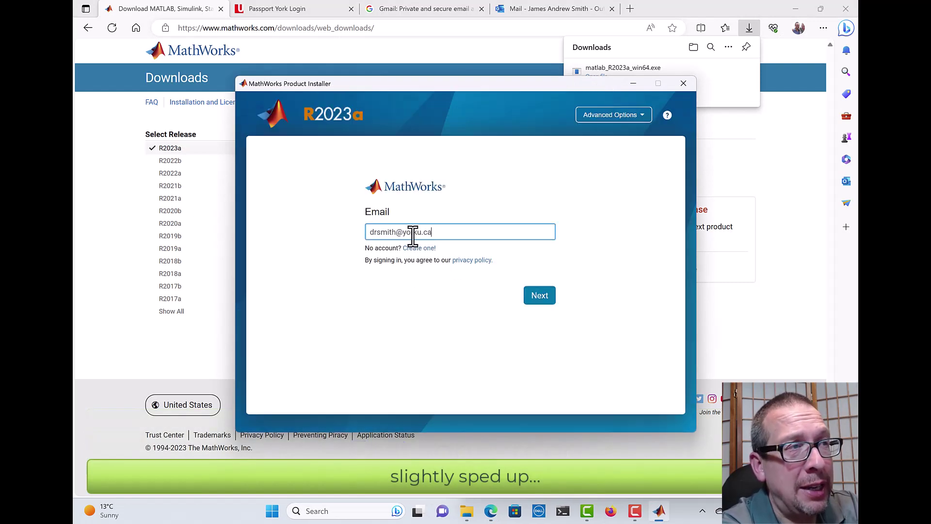
Step: Submit the York email to the installer and enter the Passport York username and password
left_click(538, 297)
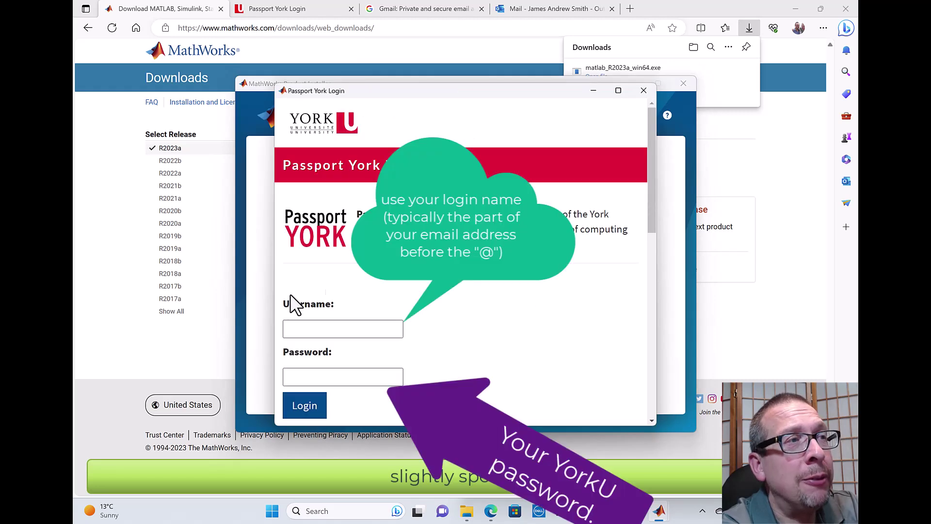
left_click(309, 330)
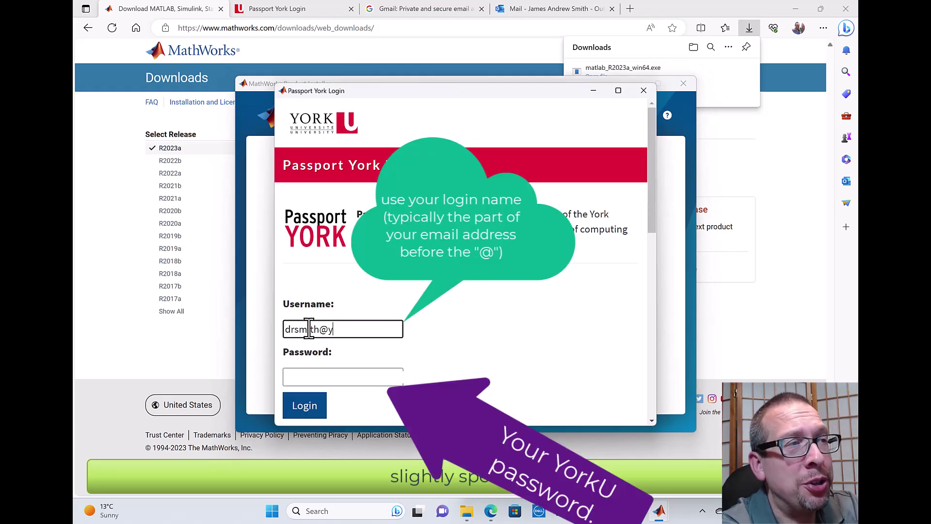
key("Tab")
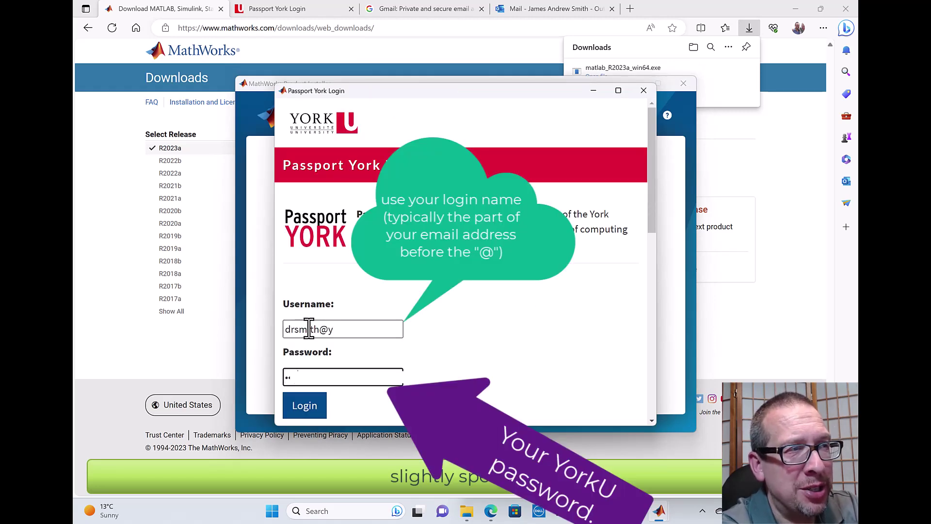
left_click(310, 411)
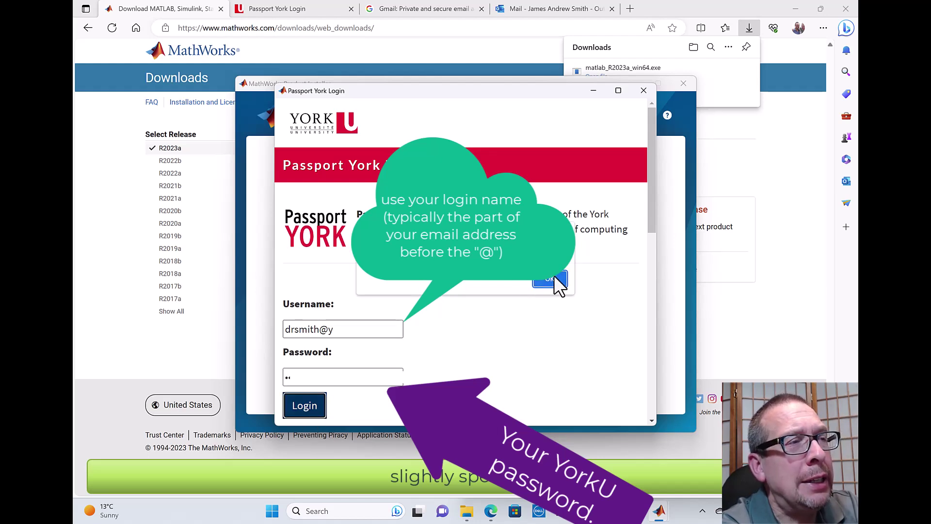
Step: Remove the email suffix from the username, log in again, and approve the Duo push
left_click(551, 279)
left_click(374, 333)
key("BackSpace")
key("BackSpace")
left_click(310, 413)
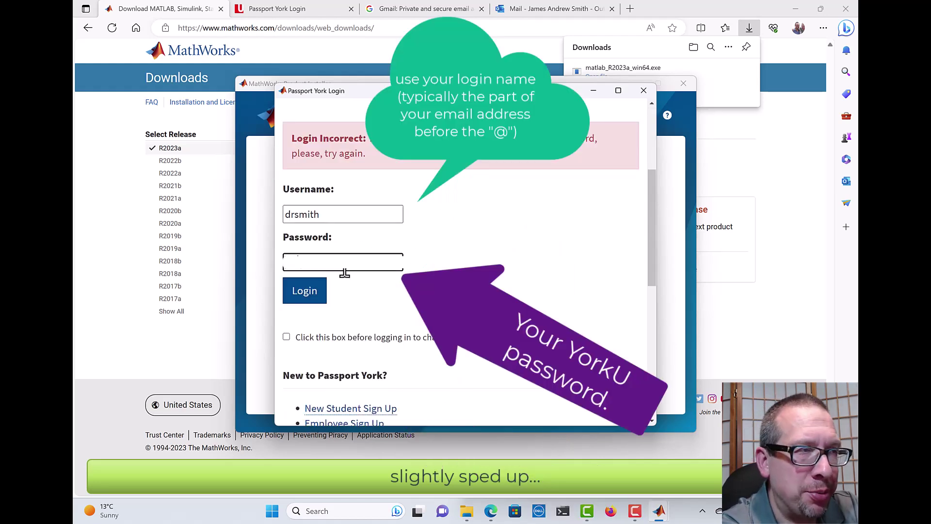
left_click(303, 292)
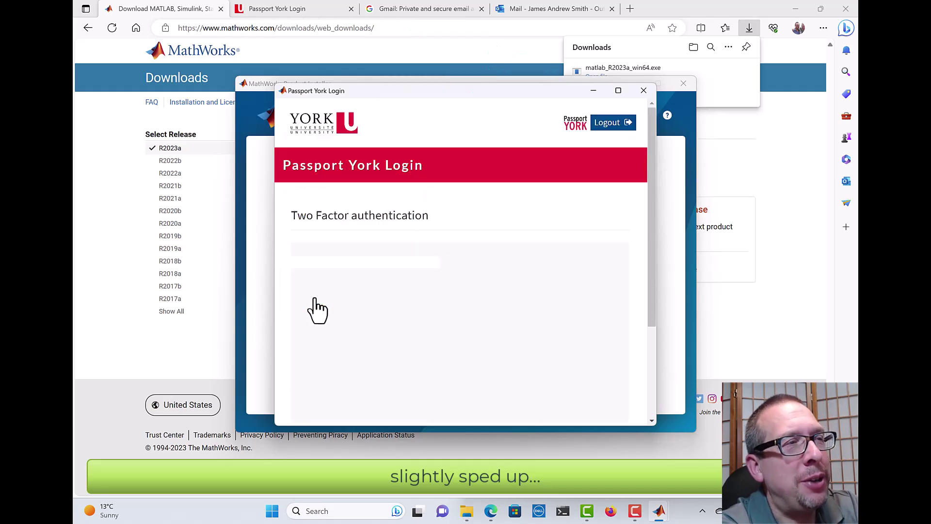
left_click(574, 301)
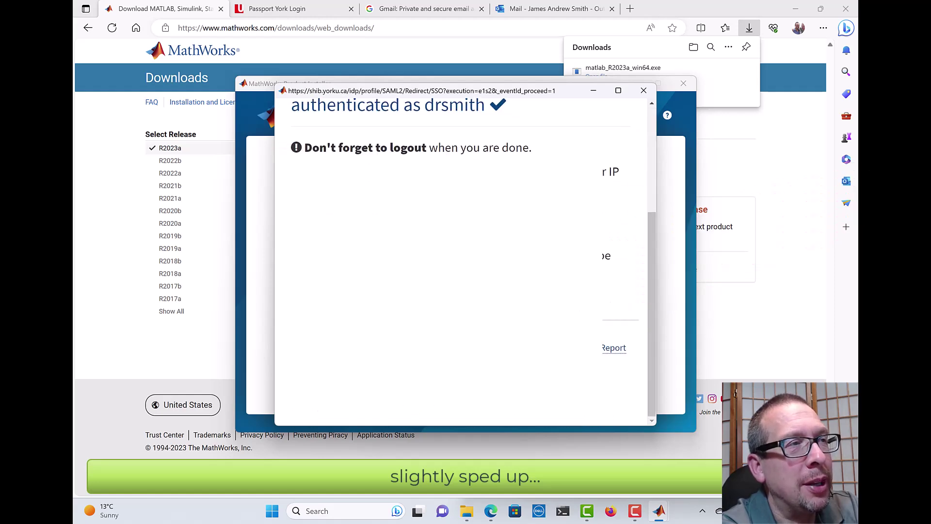
Step: Accept the license, keep the default destination folder, and install only MATLAB
left_click(453, 326)
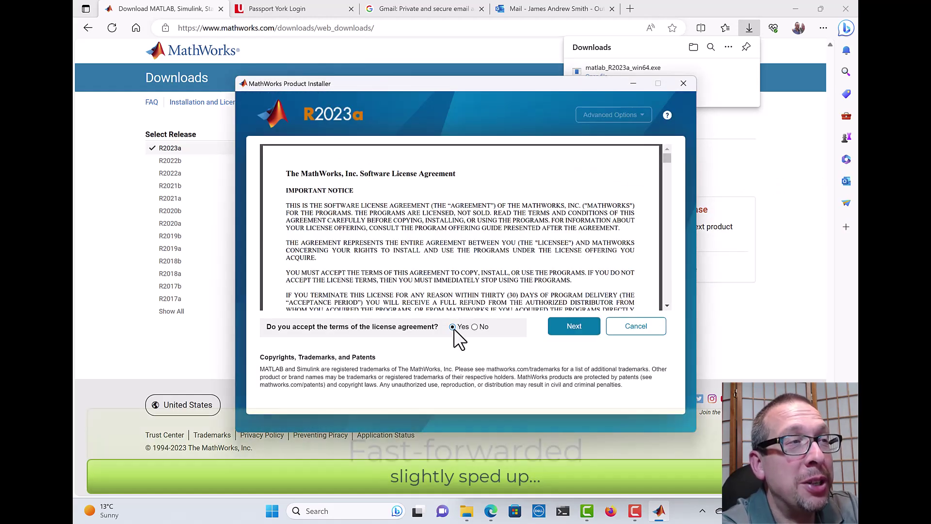
left_click(575, 326)
left_click(596, 373)
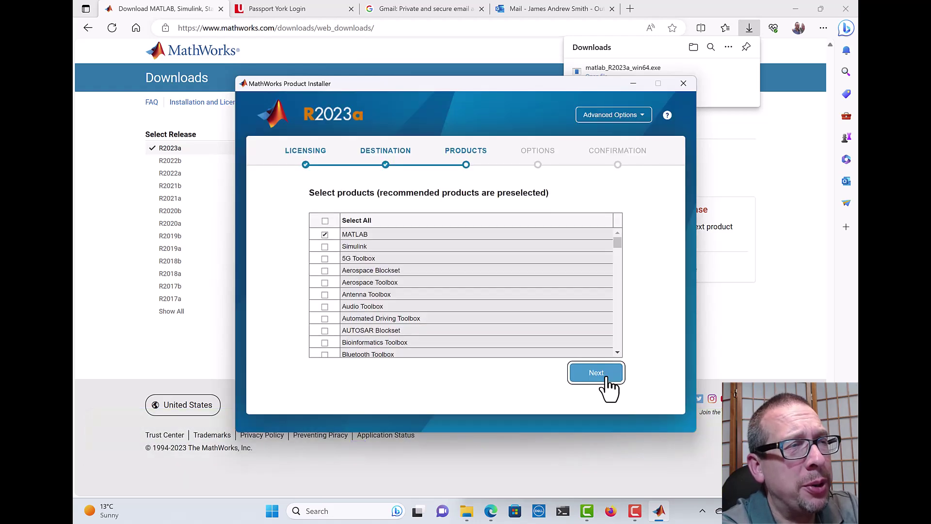
scroll(364, 265, "down", 4)
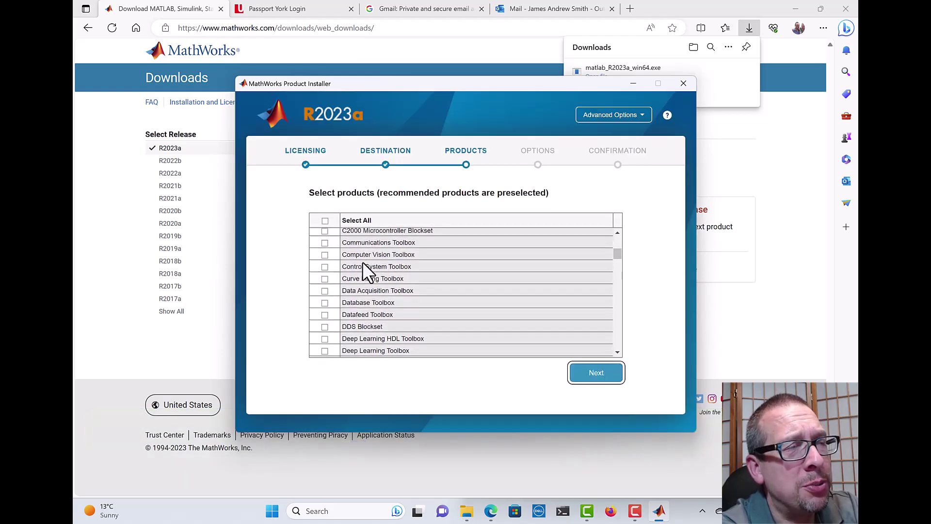
scroll(363, 264, "down", 3)
scroll(363, 263, "down", 2)
scroll(363, 267, "down", 2)
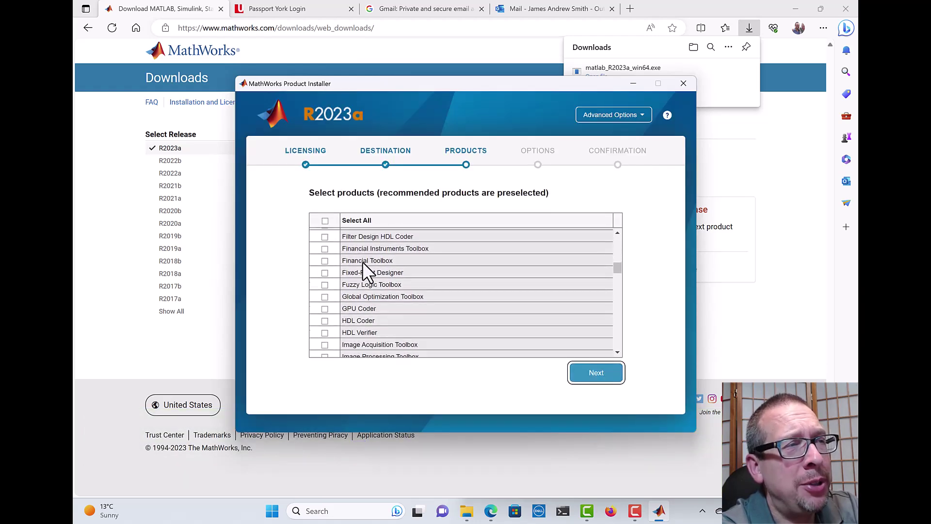
scroll(363, 266, "down", 1)
scroll(362, 266, "down", 2)
scroll(362, 266, "down", 1)
scroll(363, 265, "down", 4)
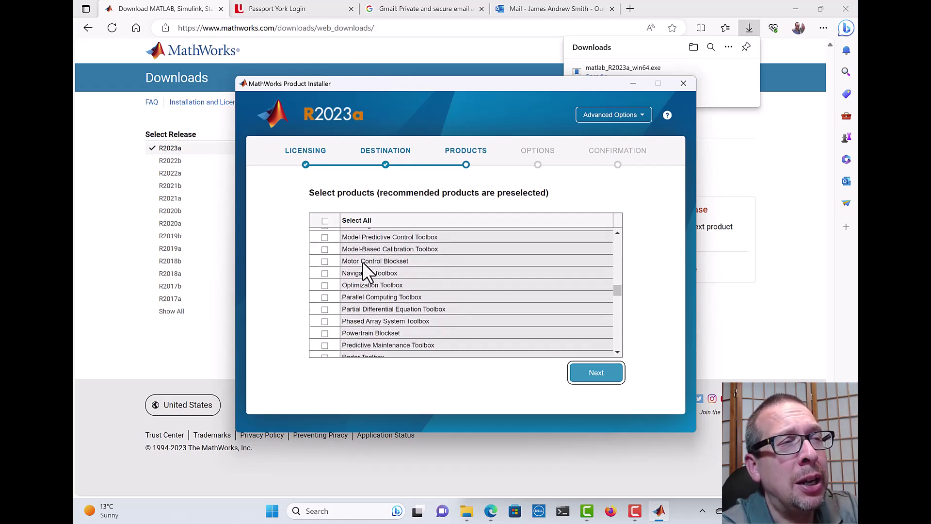
scroll(363, 265, "down", 1)
scroll(362, 266, "down", 1)
scroll(363, 265, "down", 2)
scroll(362, 264, "down", 1)
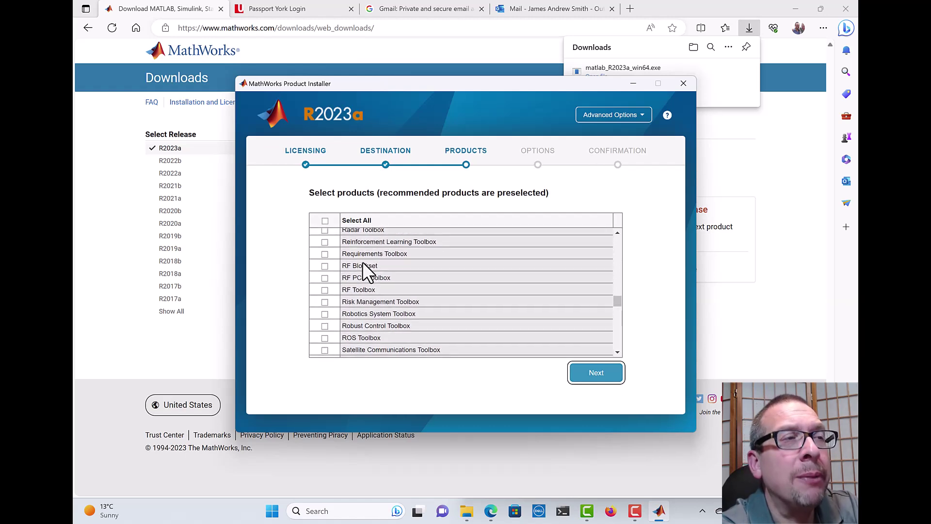
scroll(363, 263, "down", 3)
scroll(363, 263, "down", 1)
scroll(363, 264, "down", 3)
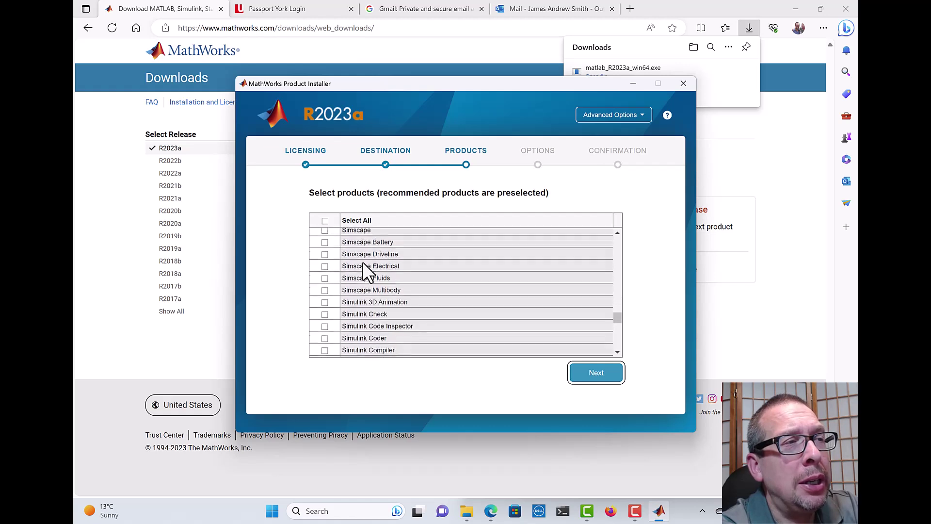
scroll(362, 264, "down", 1)
scroll(362, 264, "down", 3)
scroll(363, 264, "down", 1)
scroll(363, 264, "down", 3)
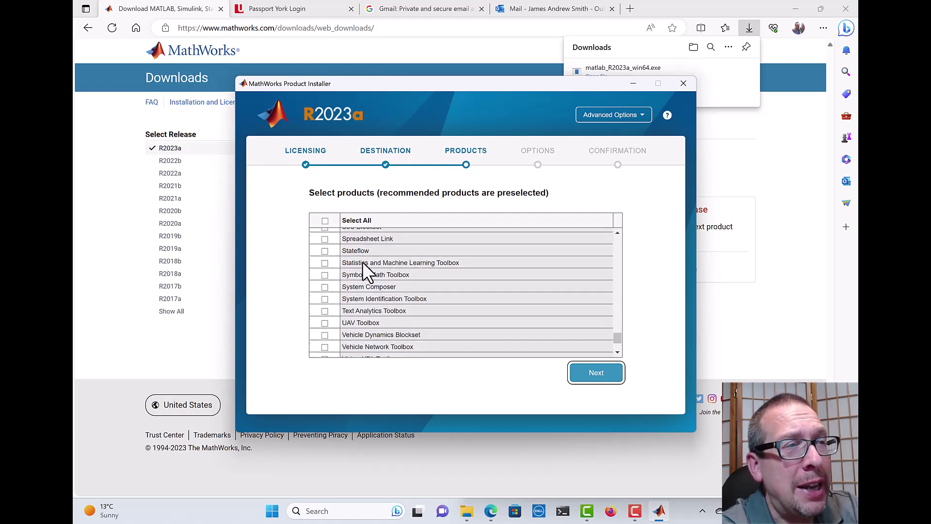
scroll(363, 264, "down", 1)
scroll(362, 264, "down", 1)
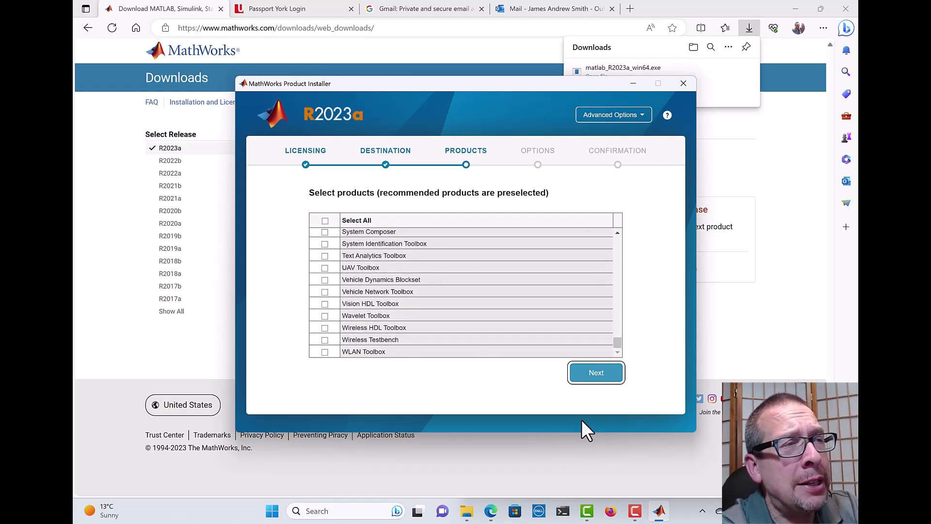
left_click(593, 378)
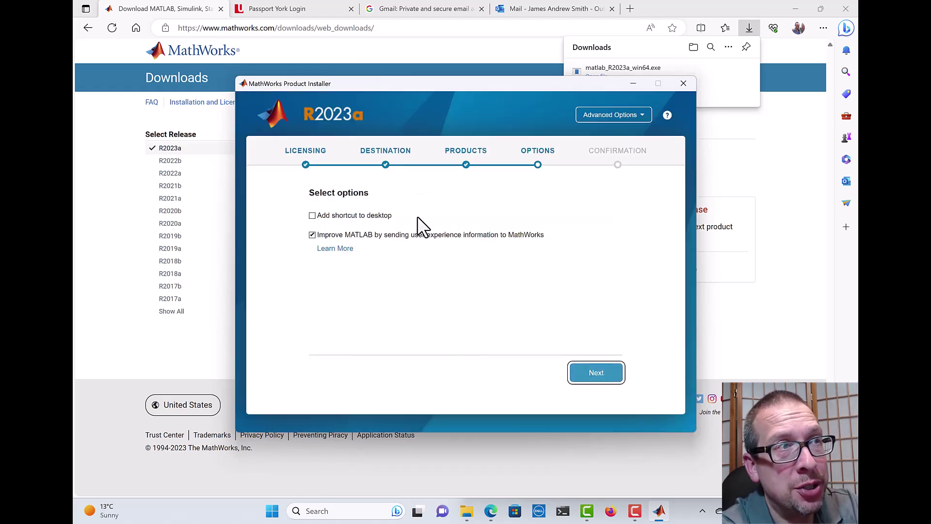
Step: Disable usage data sharing, add a desktop shortcut, and begin the MATLAB R2023a install
left_click(361, 237)
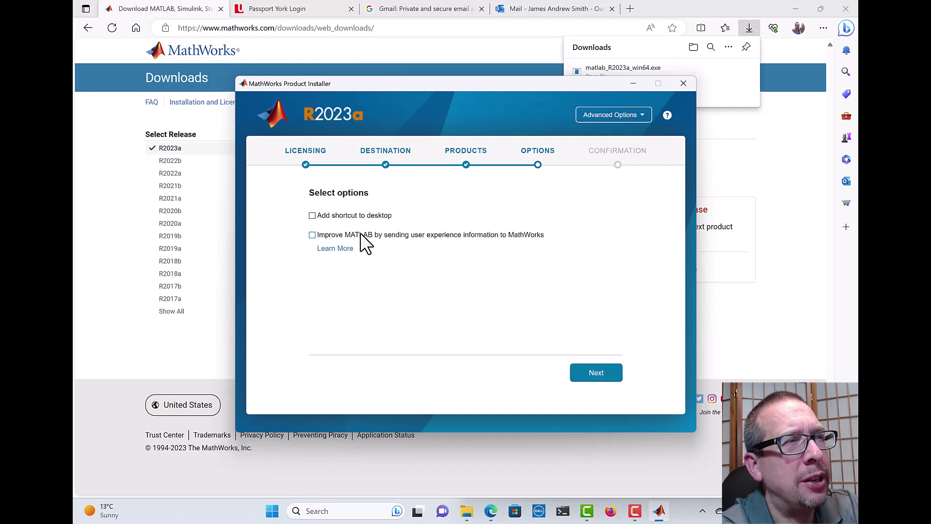
left_click(337, 215)
left_click(589, 375)
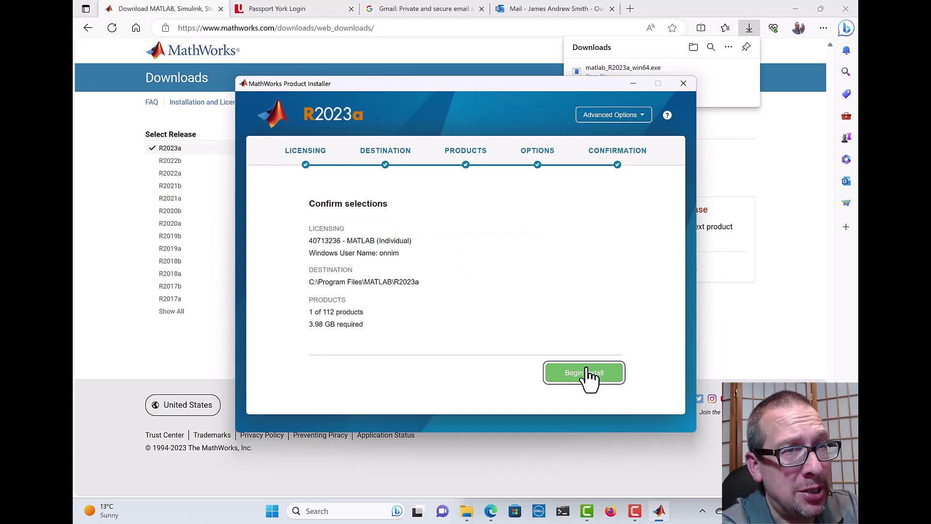
left_click(589, 375)
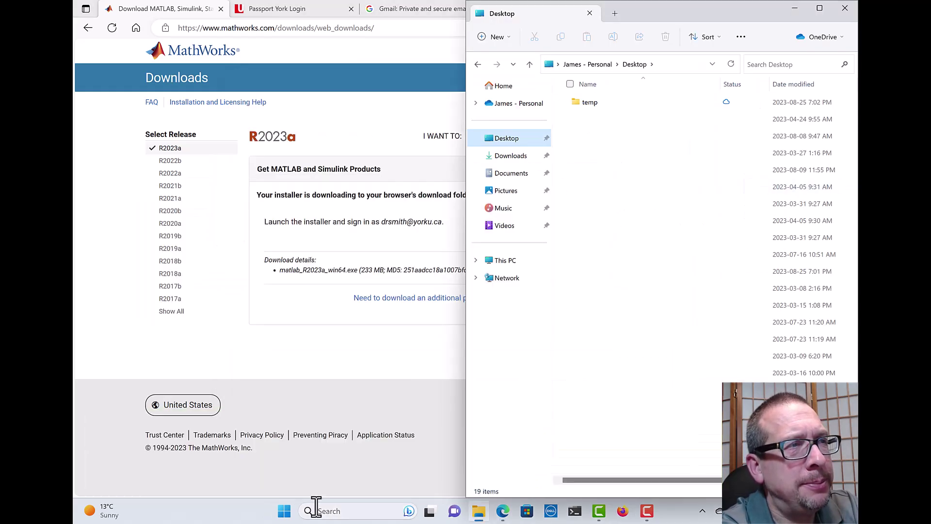
Step: Search Windows for 'matlab' and launch the MATLAB R2023a best match
left_click(324, 511)
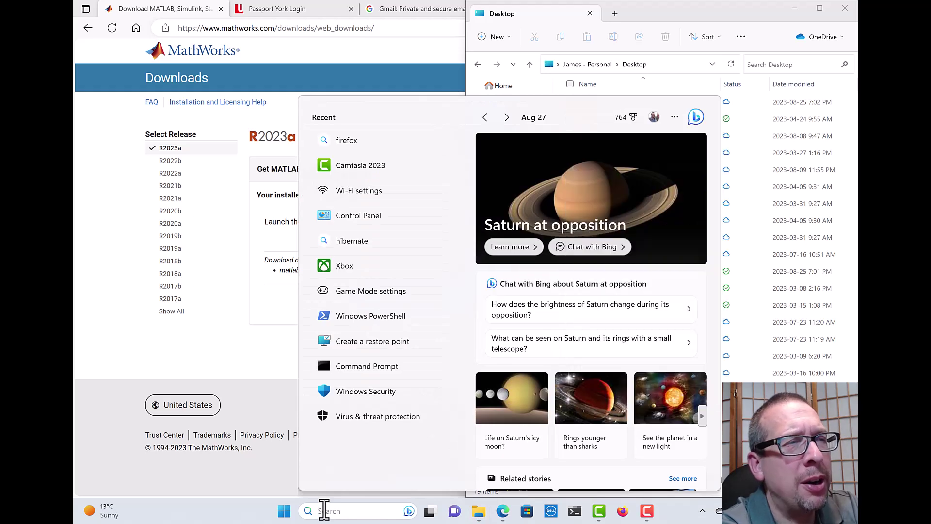
type("matlab")
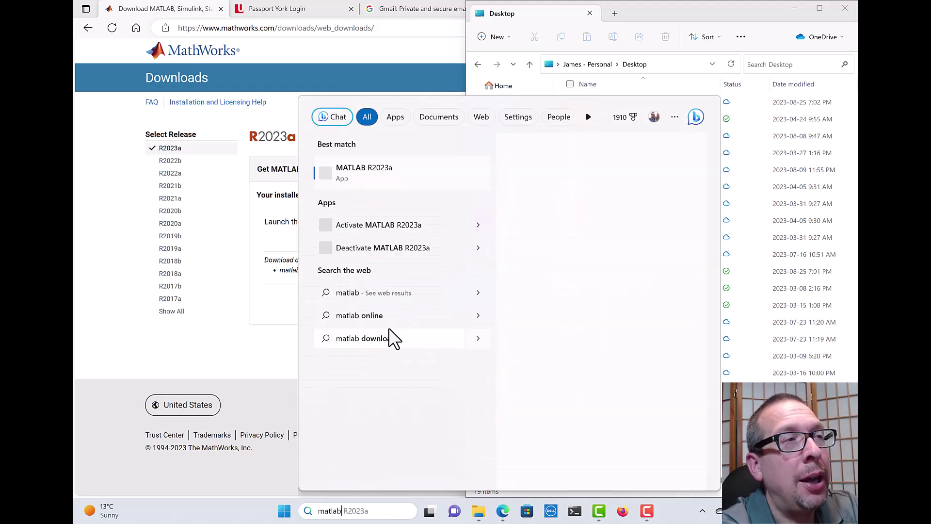
left_click(377, 186)
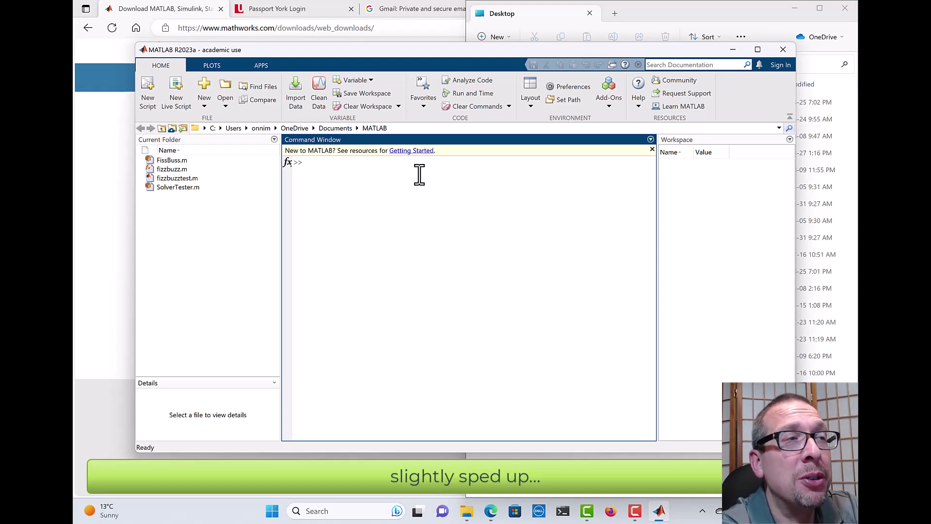
type("1+1")
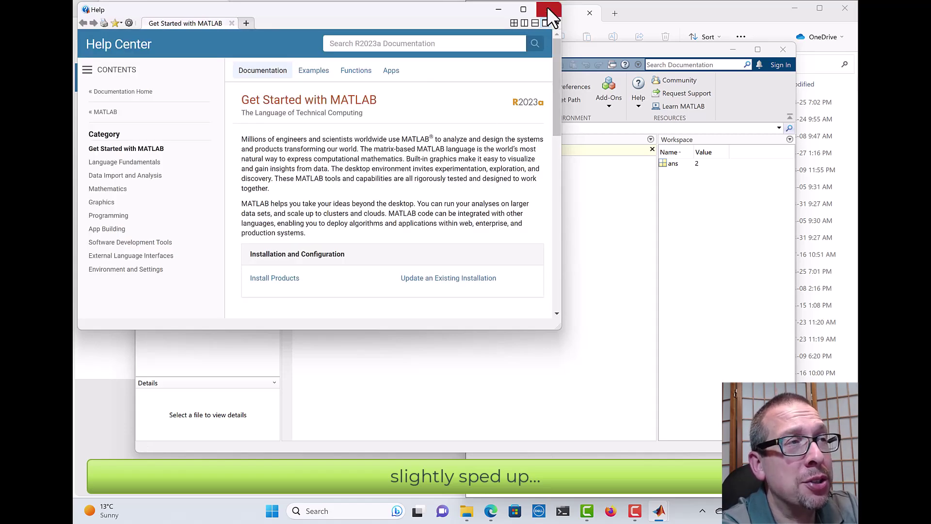
Step: Close the Getting Started help window once 1+1 shows ans = 2
left_click(550, 10)
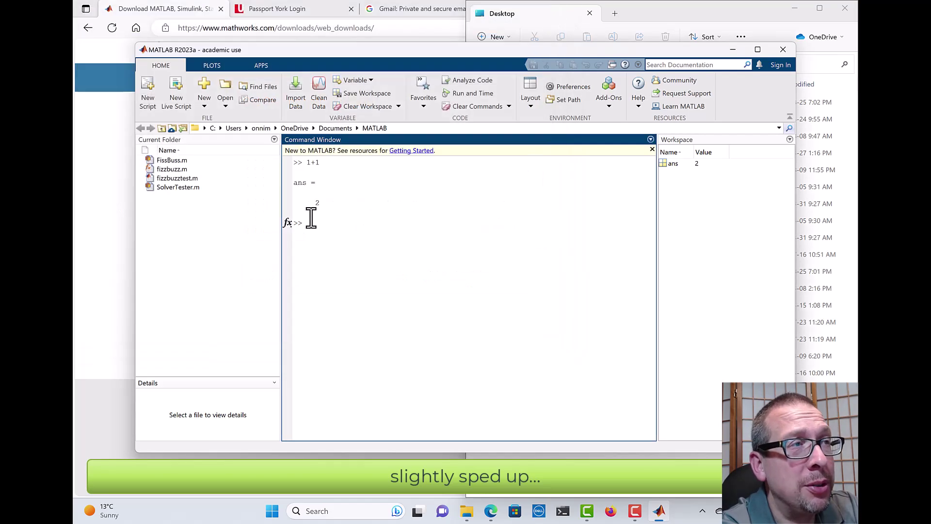
Step: Create a script with a = 2+3; disp(a), save it as untitled.m, and run it
left_click(149, 91)
type("a")
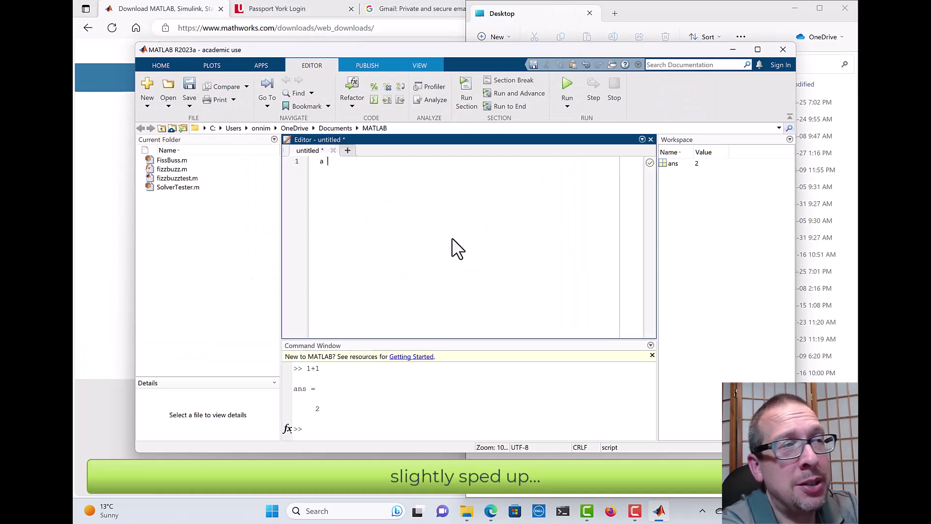
type(" = 2+3;")
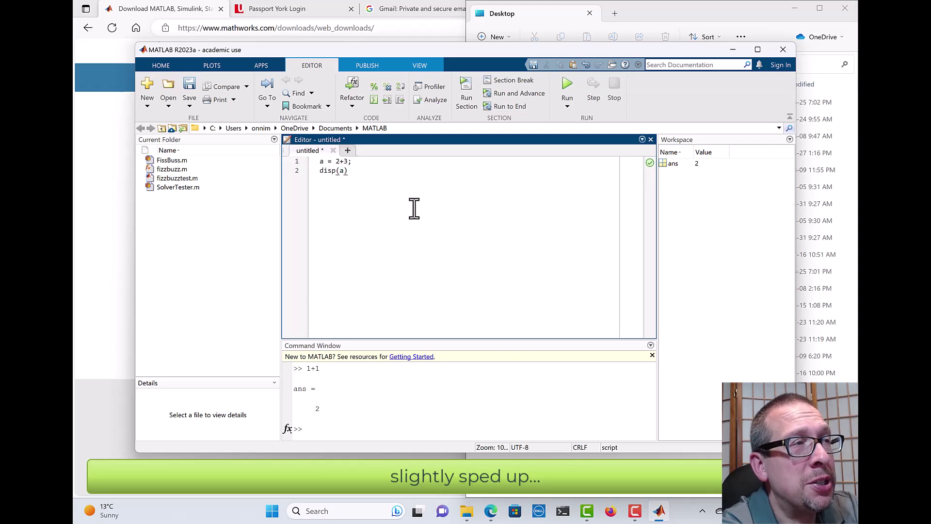
left_click(566, 86)
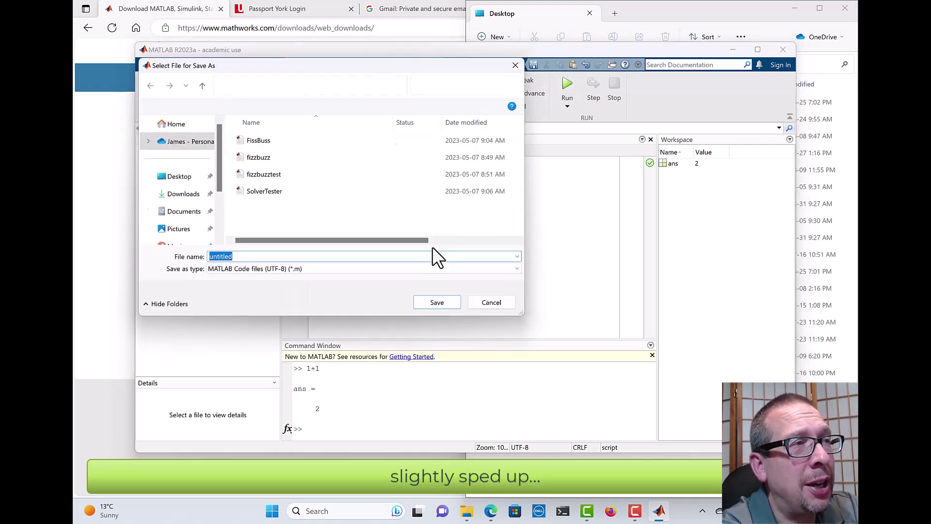
left_click(453, 302)
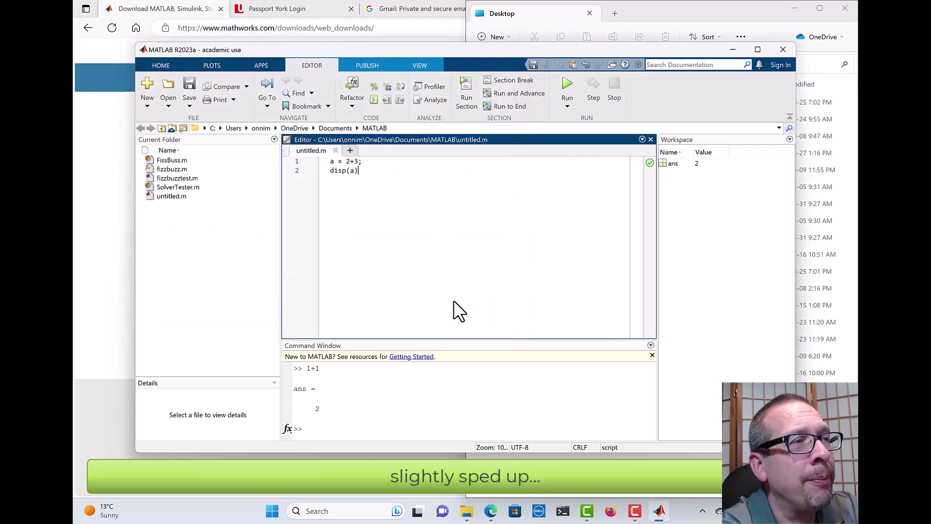
left_click(573, 86)
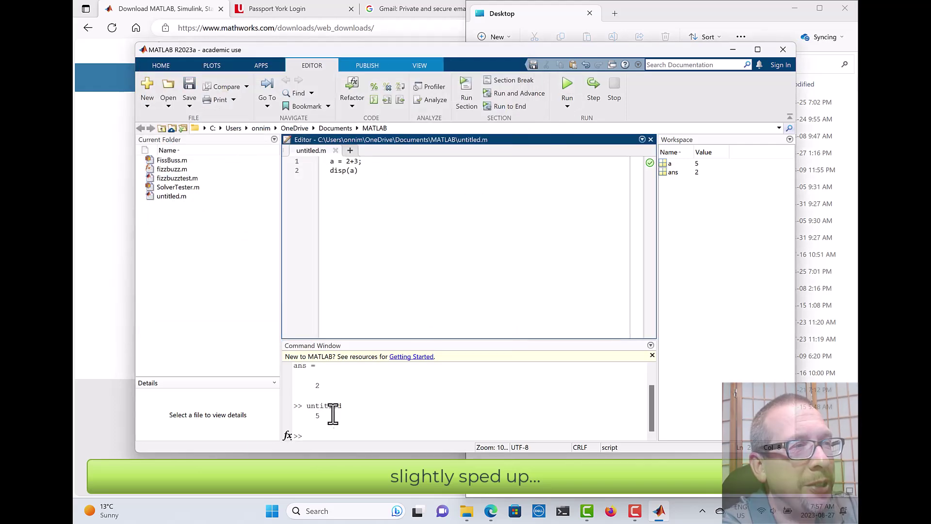